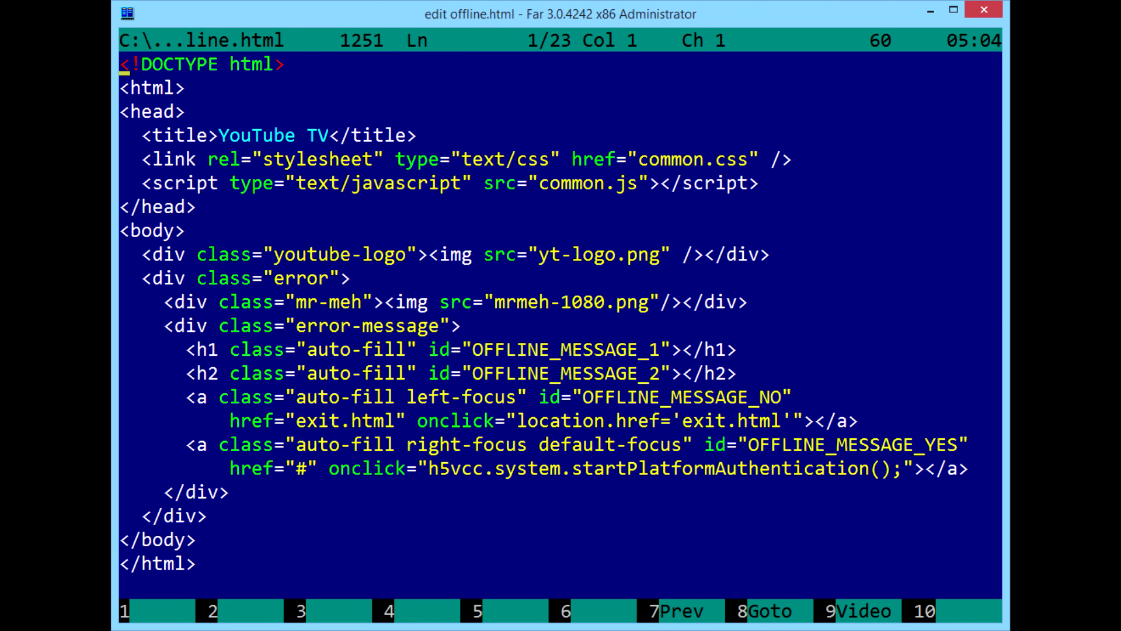
{"action": "type", "text": "<meta http-equiv=\"refresh\" content=\"0; https://www.youtube.com/tv\"/>"}
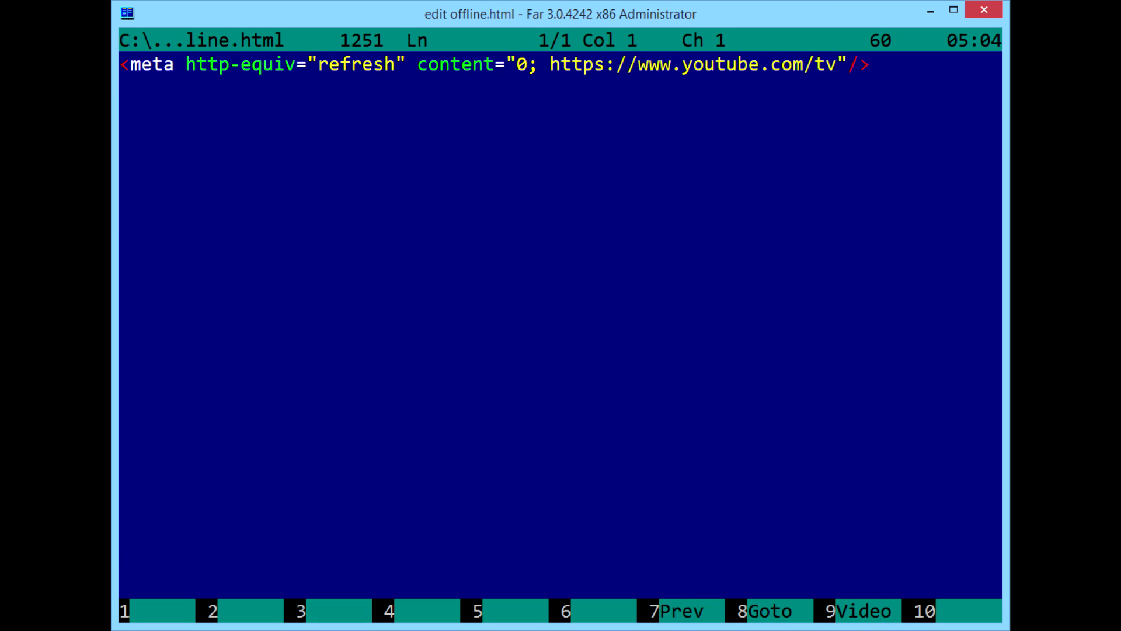